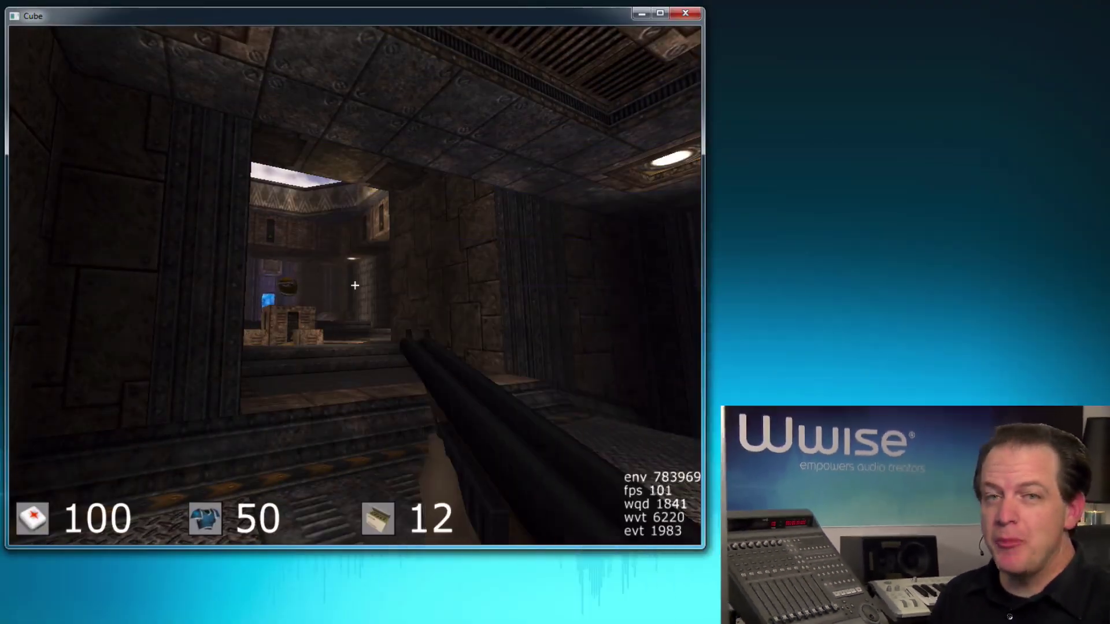
Step: Walk through the doorway into the open-sky courtyard and fire the shotgun once
key("w")
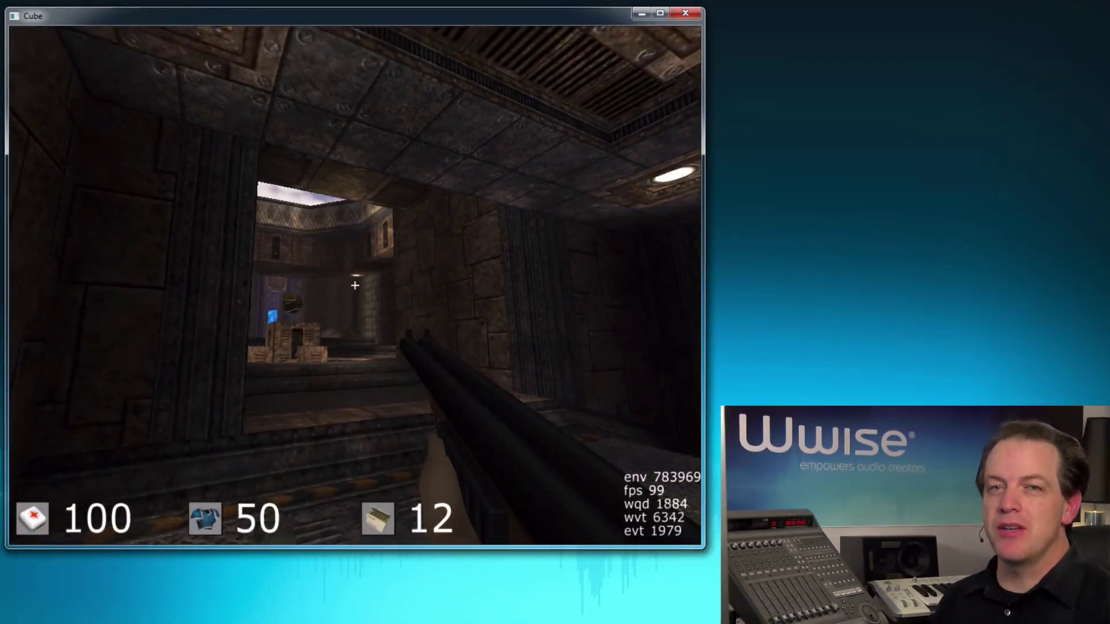
key("w")
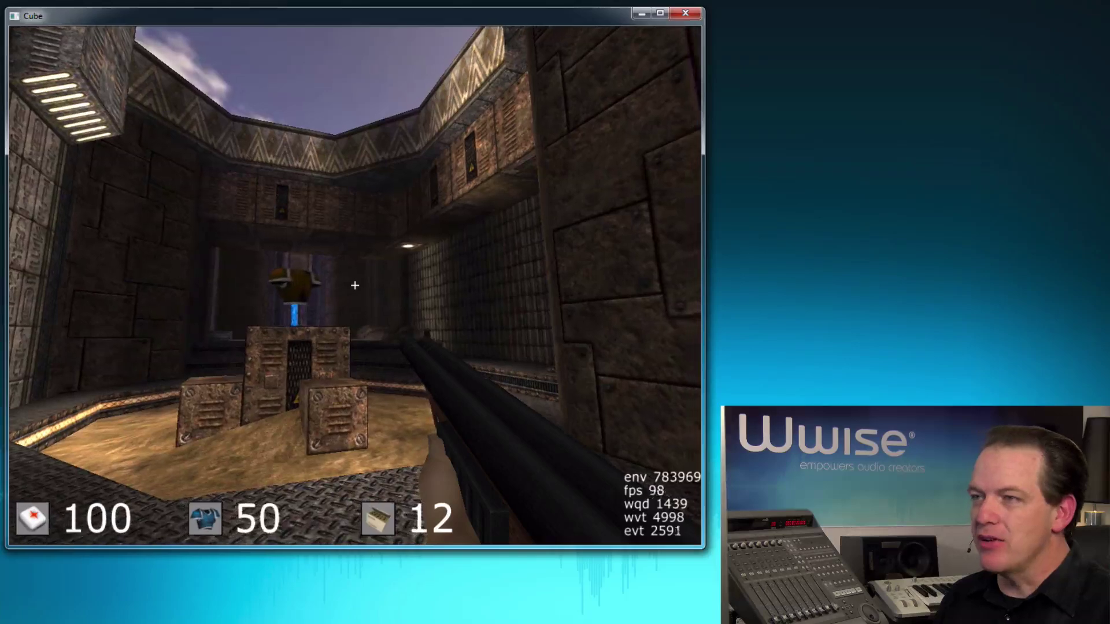
left_click(355, 285)
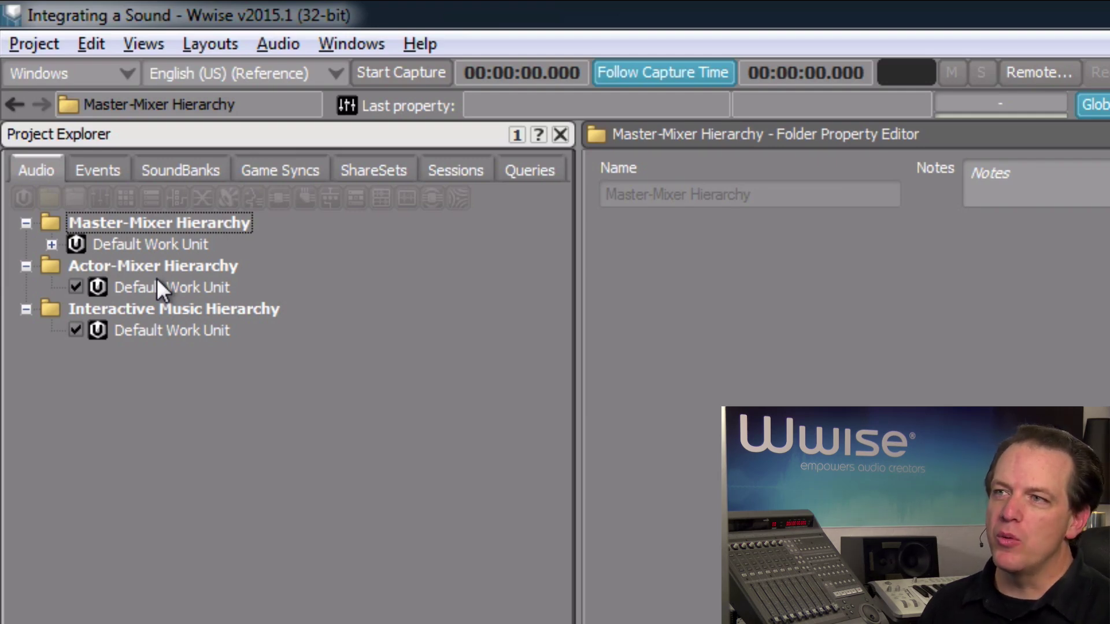
Step: Add shotgun.wav to the Audio File Importer for the Actor-Mixer Default Work Unit
right_click(161, 284)
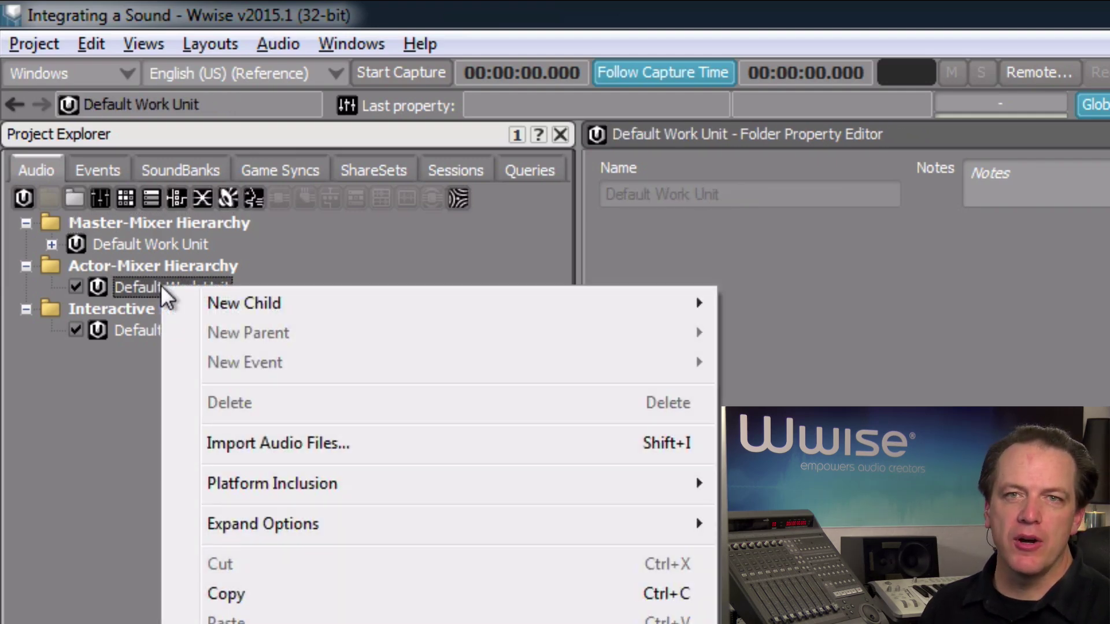
left_click(273, 445)
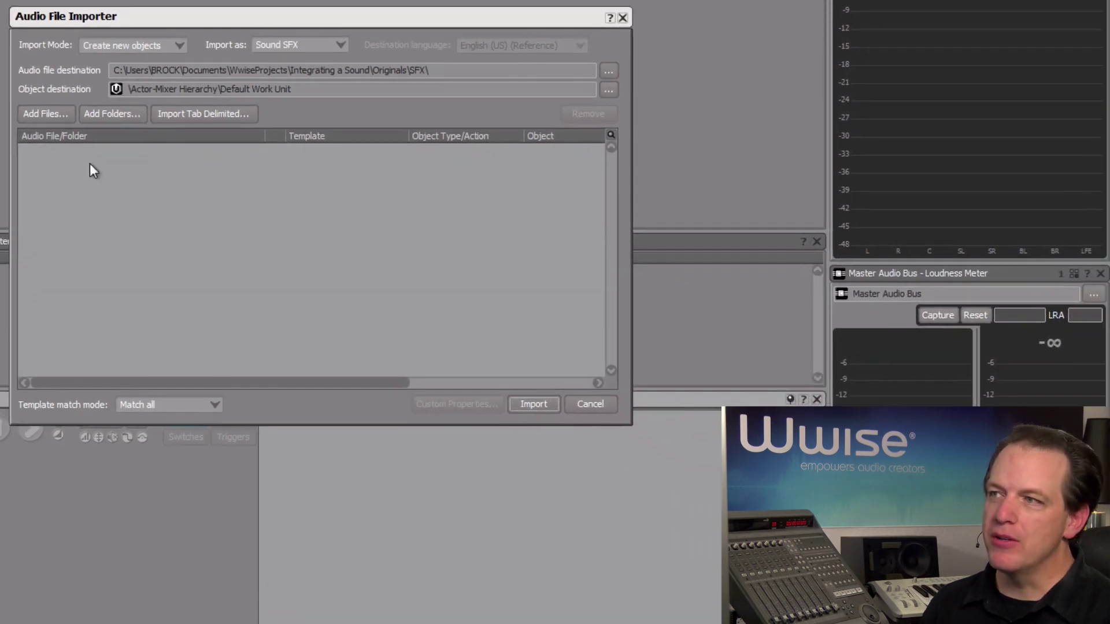
left_click(44, 108)
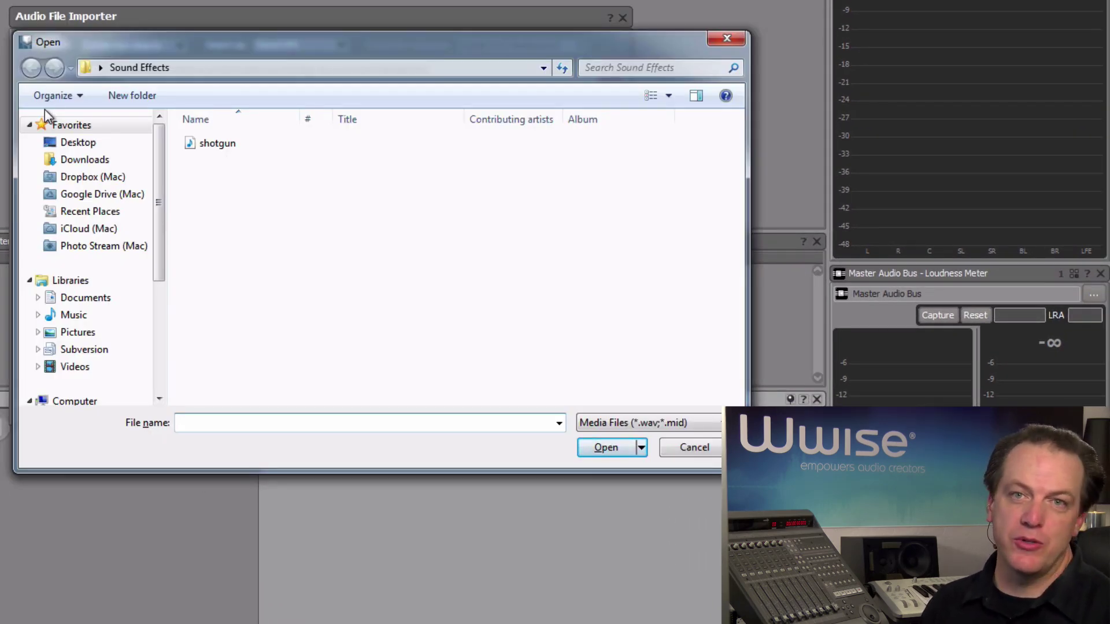
left_click(216, 148)
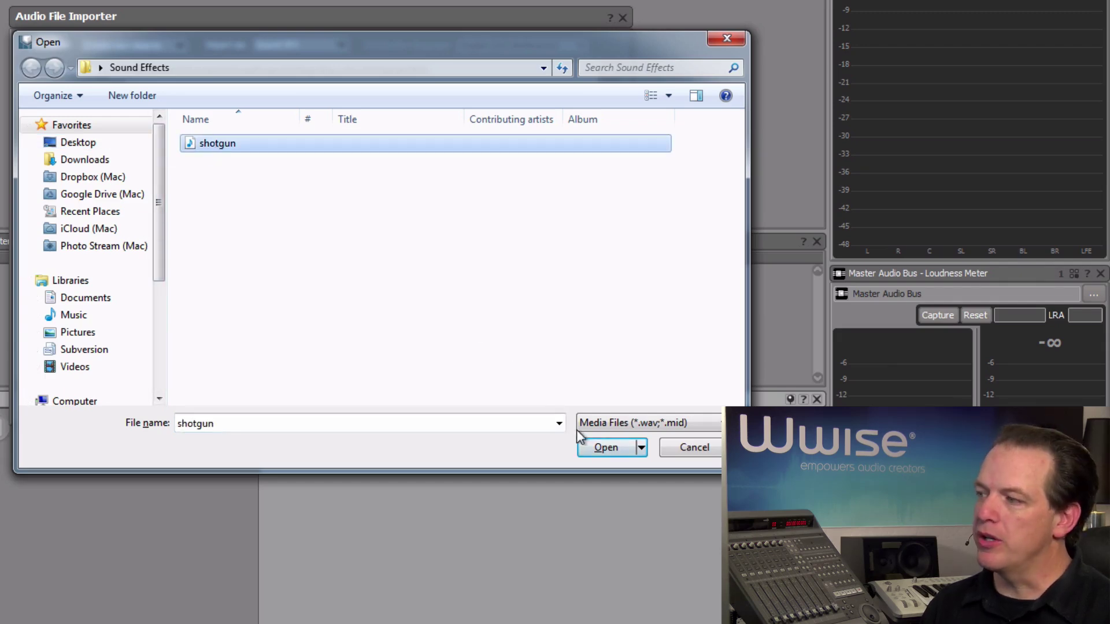
left_click(587, 444)
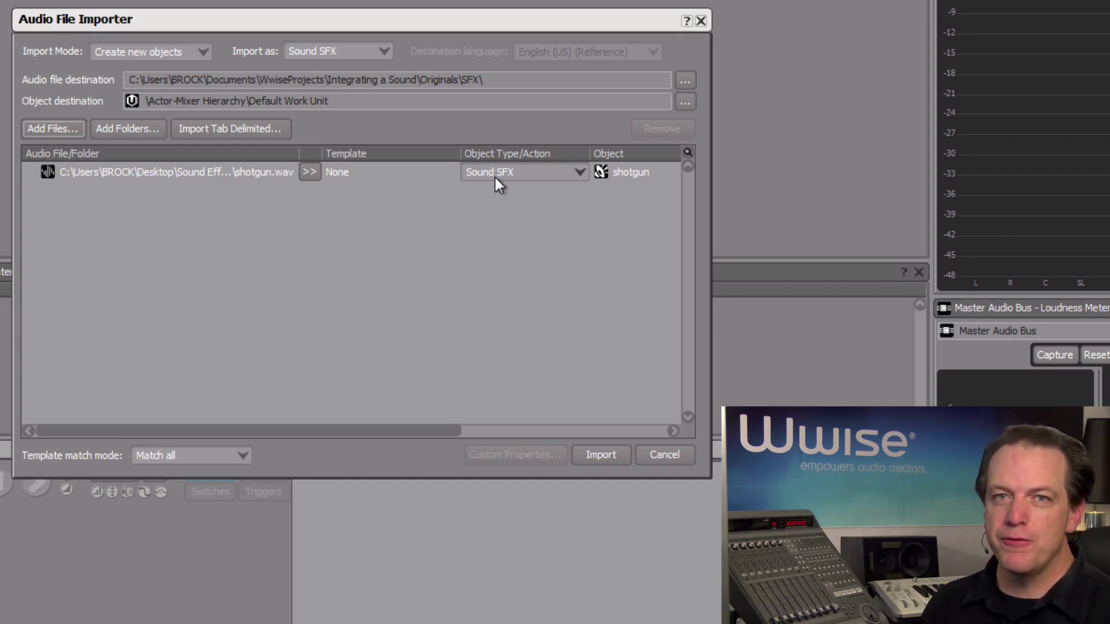
Step: Import shotgun.wav as the shotgun Sound SFX, select it and audition it in Transport Control
left_click(601, 455)
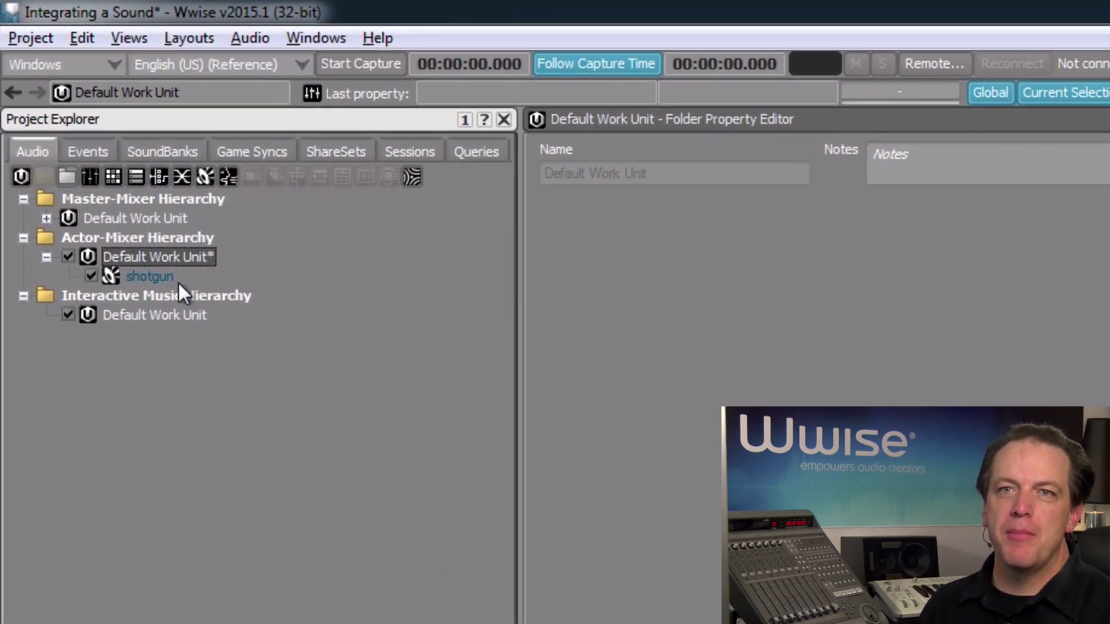
left_click(156, 281)
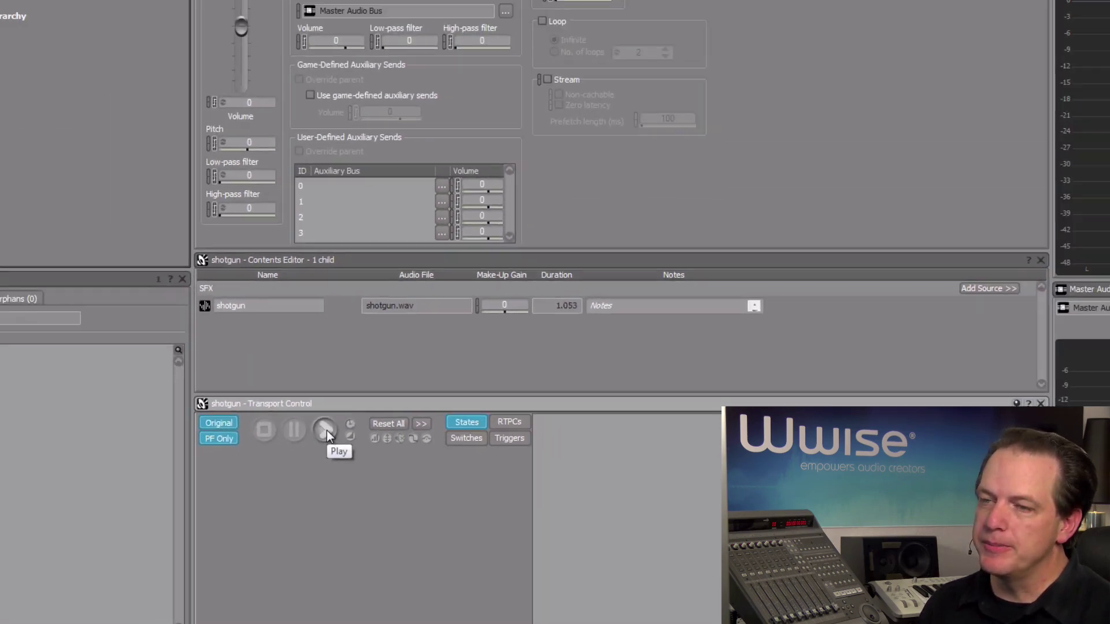
left_click(326, 432)
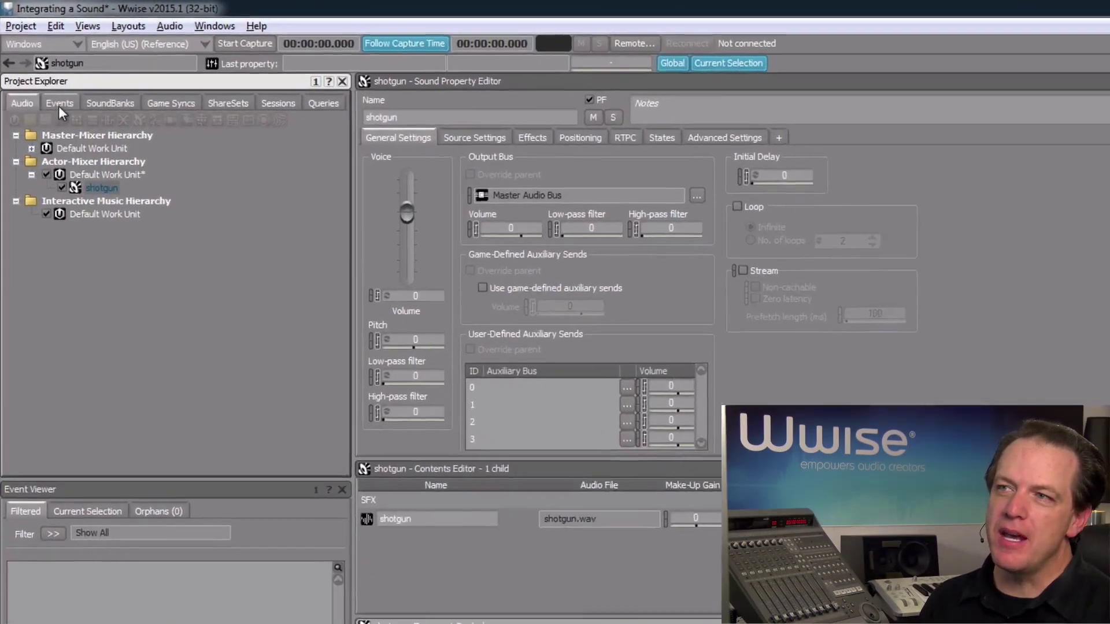
Step: Add an event named Fire_Shotgun_Player under the Events tab's Default Work Unit
left_click(42, 72)
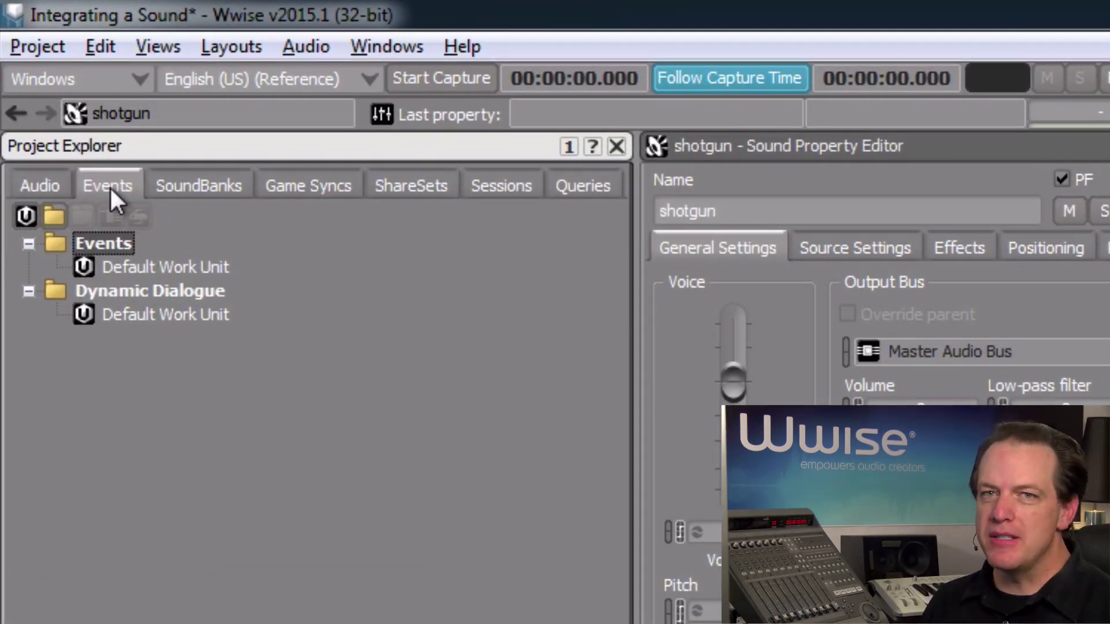
left_click(146, 265)
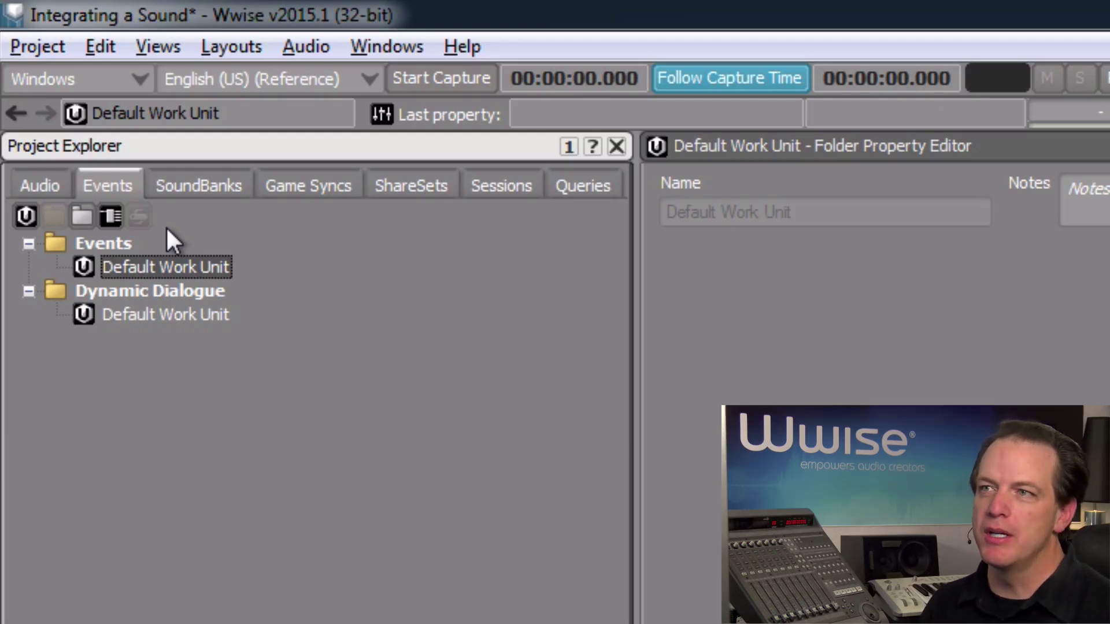
left_click(114, 220)
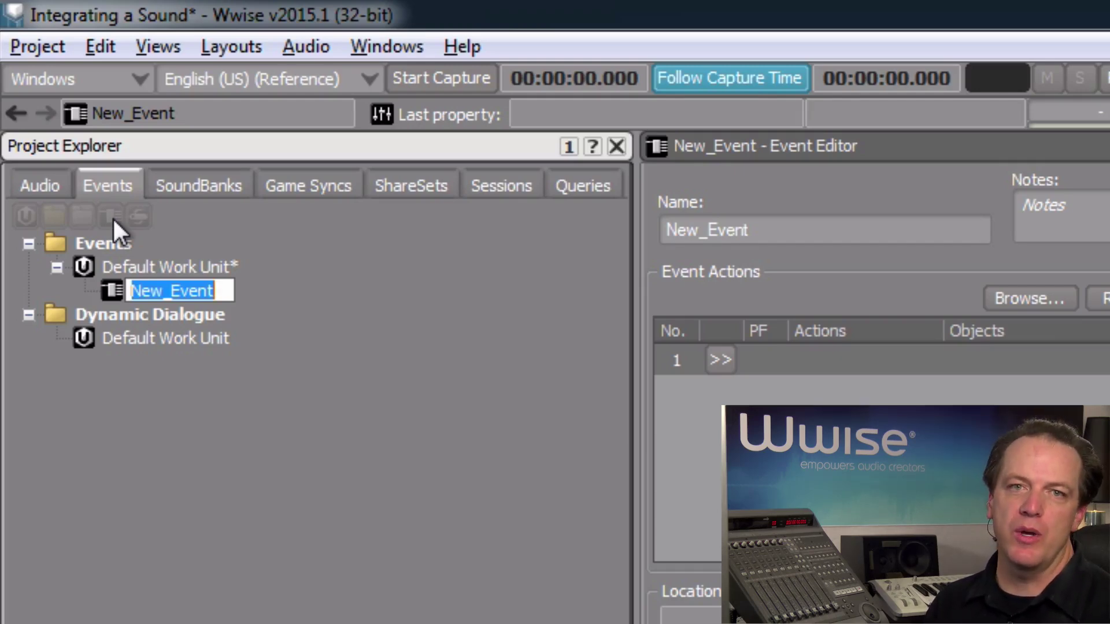
type("F")
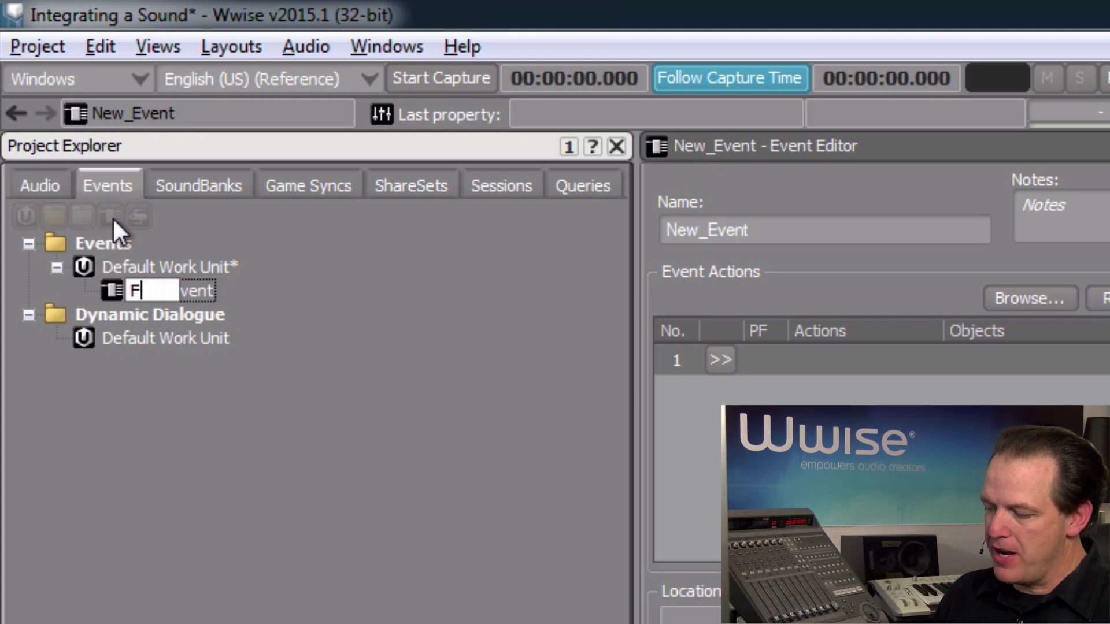
type("ire_Shotgun_")
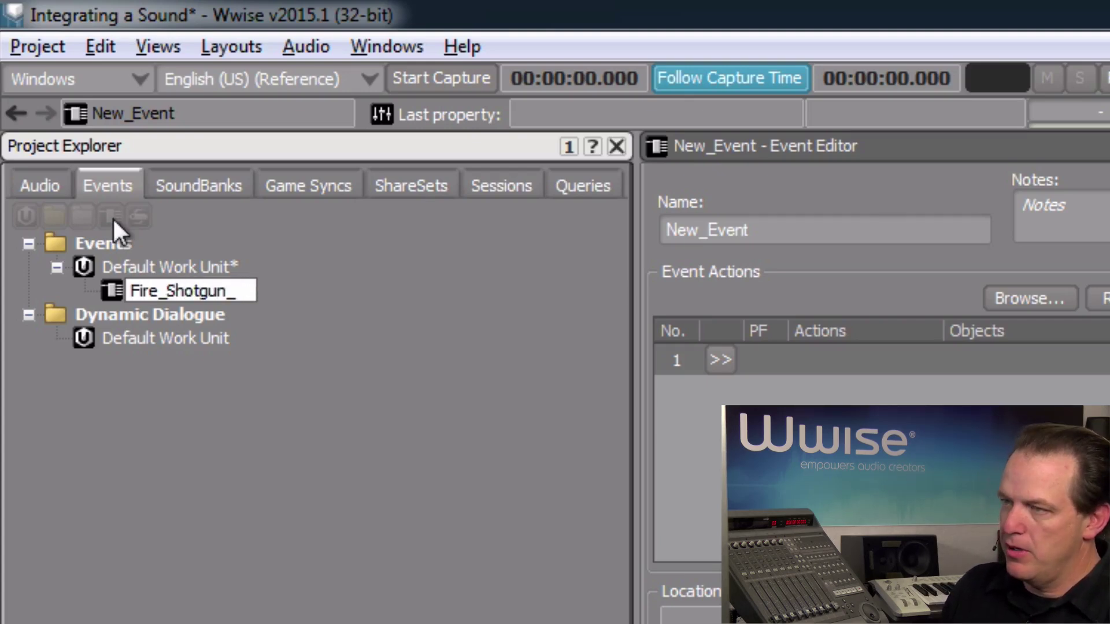
type("Player")
key("Return")
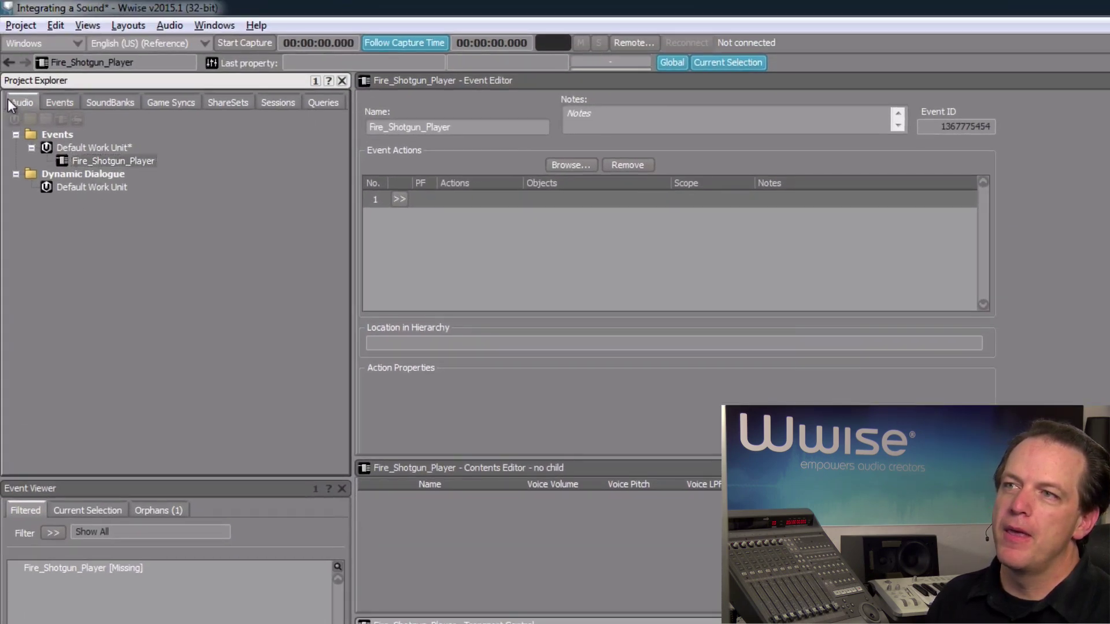
Step: Drag the shotgun sound into Fire_Shotgun_Player's Event Actions to add a Play action
left_click(9, 102)
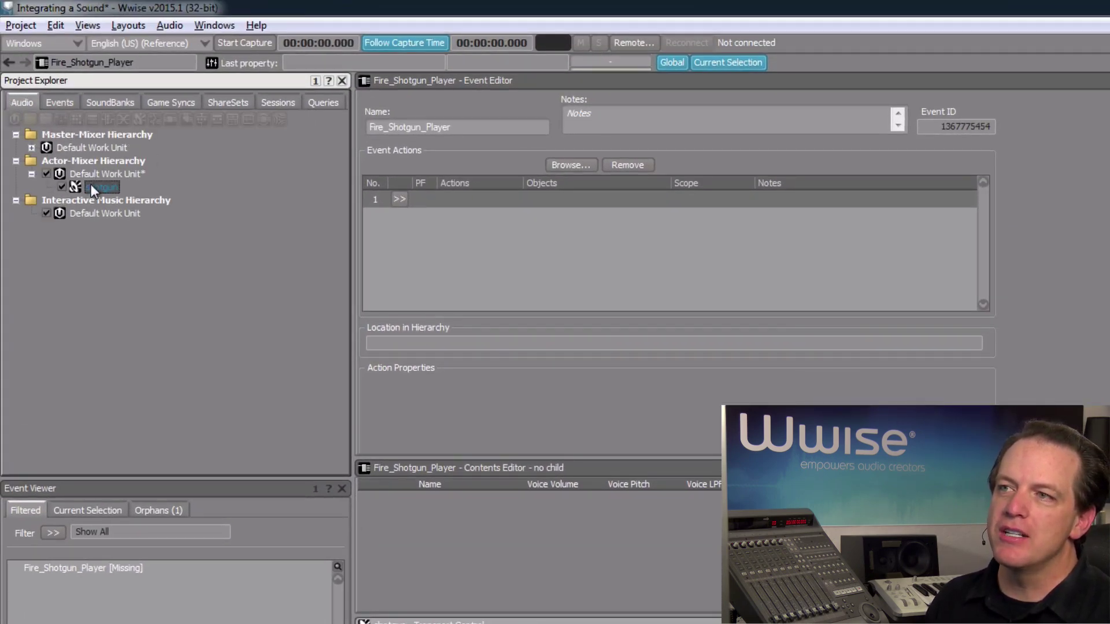
left_click_drag(91, 184, 450, 213)
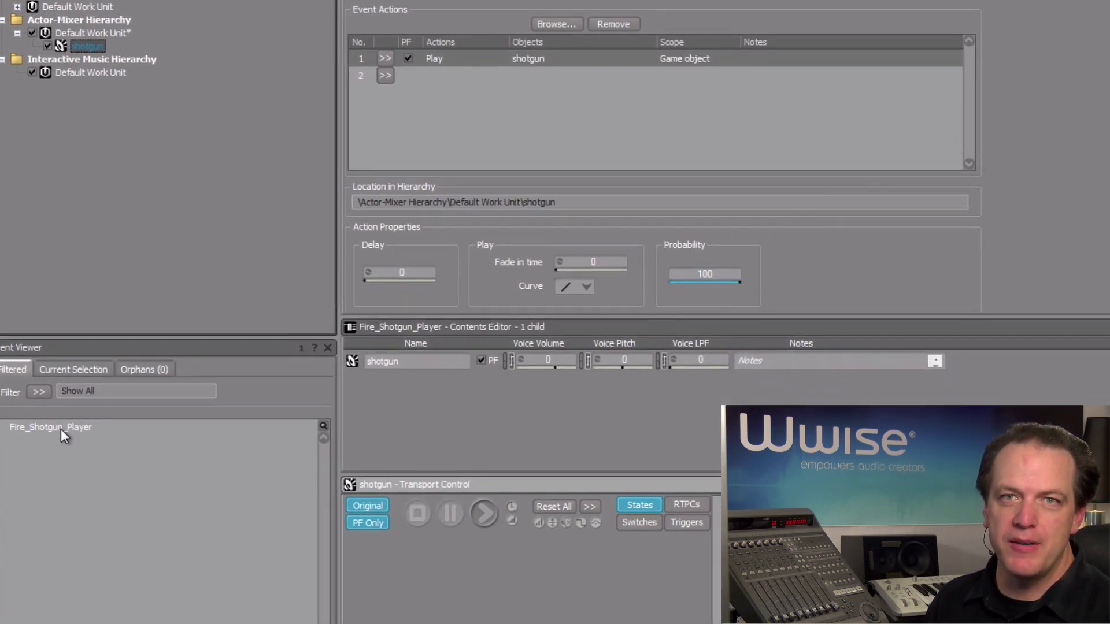
Step: Load Fire_Shotgun_Player into Transport Control and play it to hear the shotgun
left_click(64, 429)
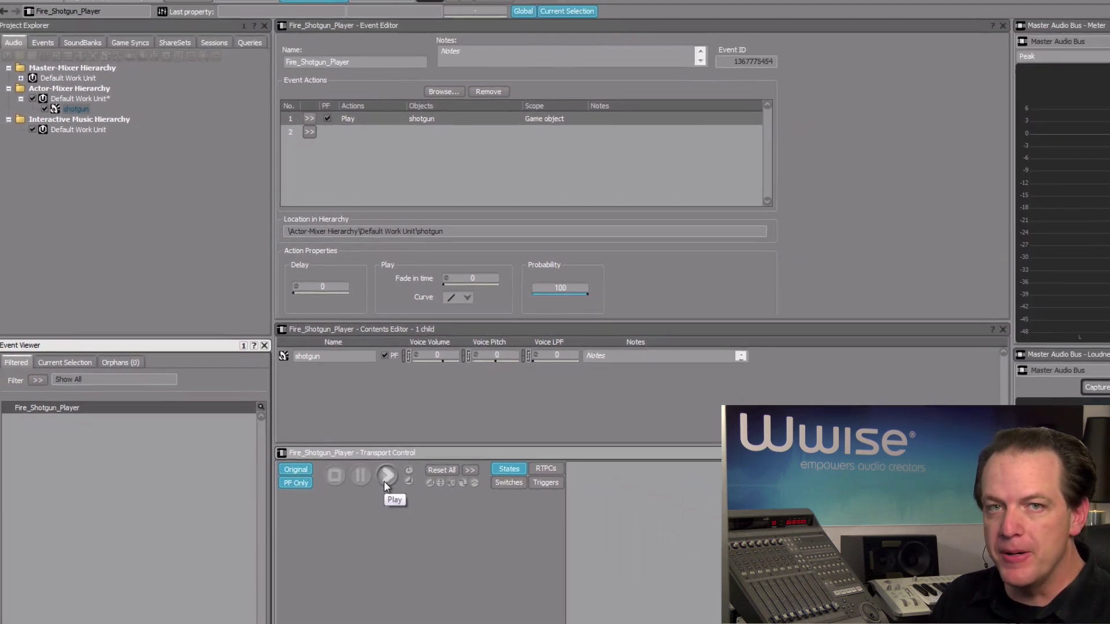
left_click(387, 475)
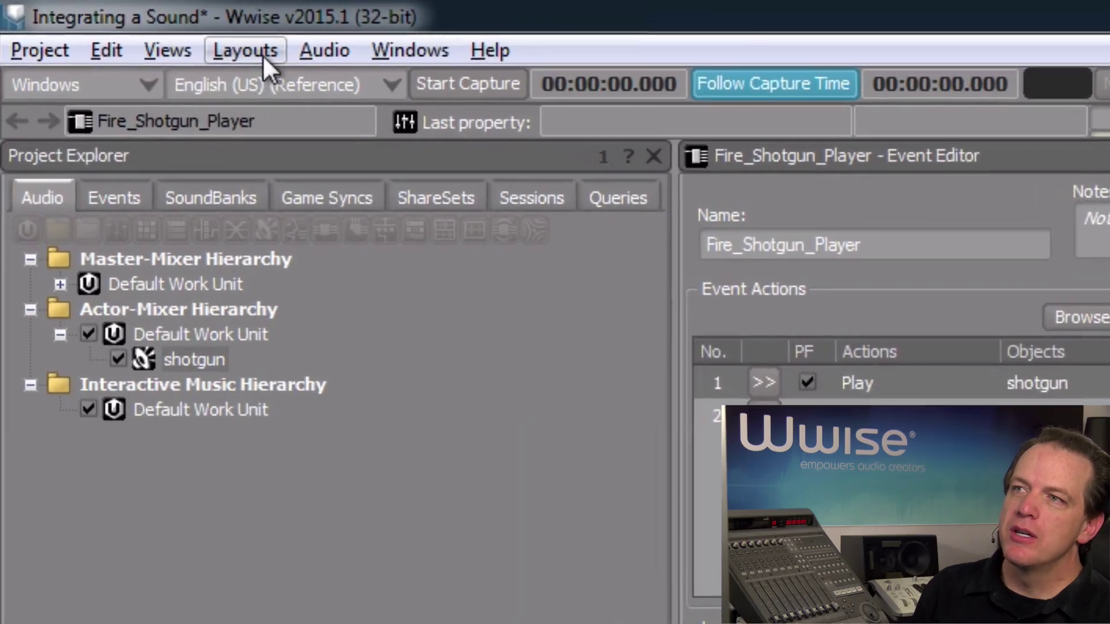
Step: Choose the SoundBank (F7) layout from the Layouts menu
left_click(200, 40)
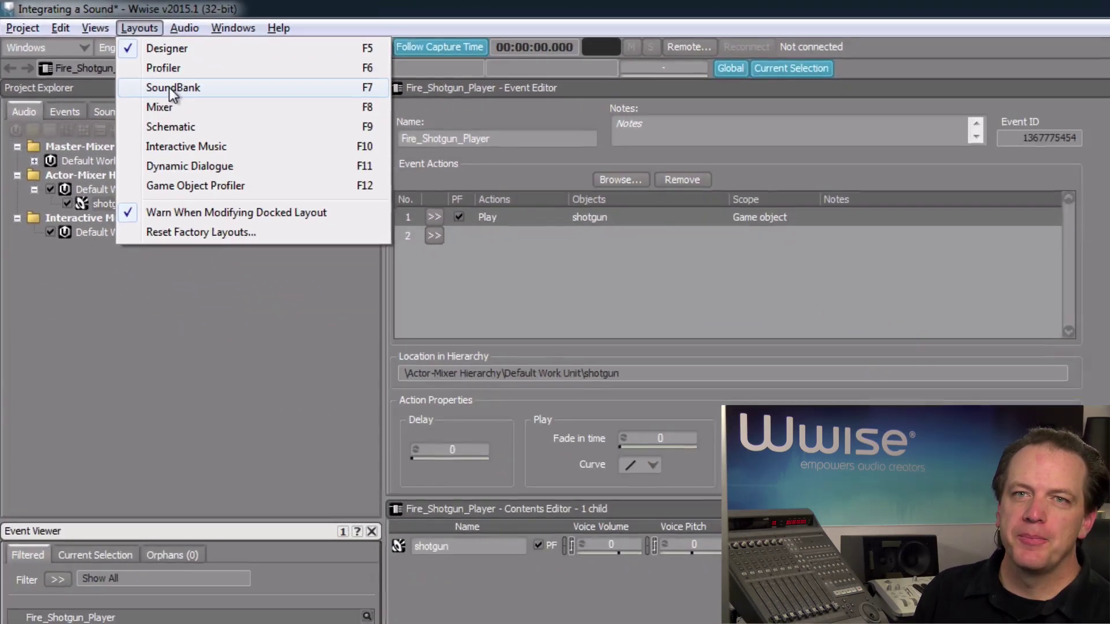
left_click(171, 88)
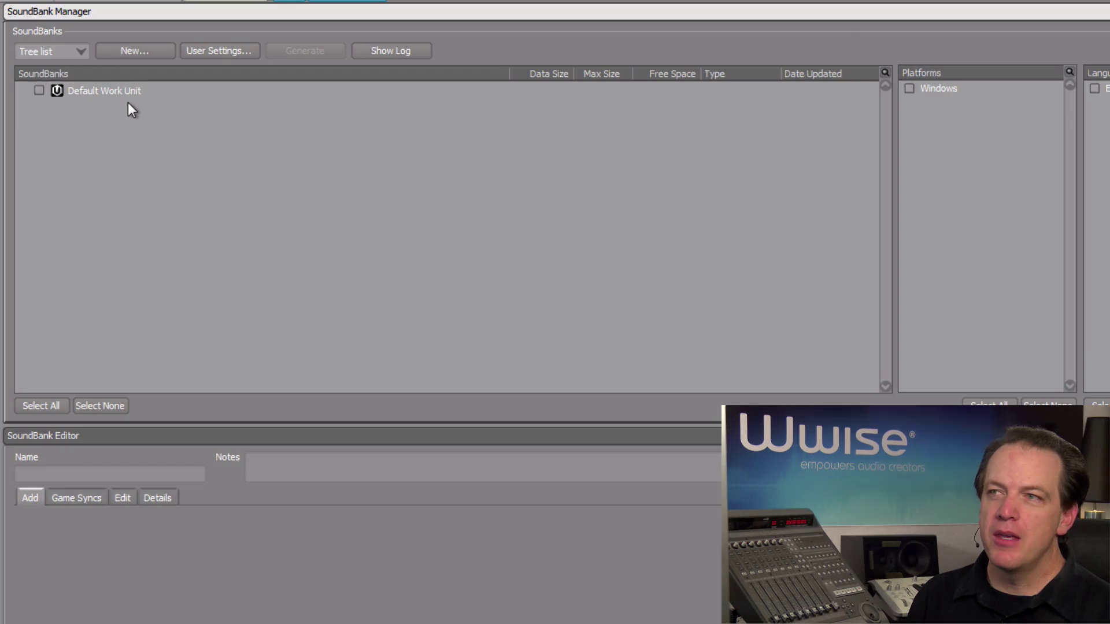
Step: Create a SoundBank called Main and expand Default Work Unit to show it
left_click(121, 53)
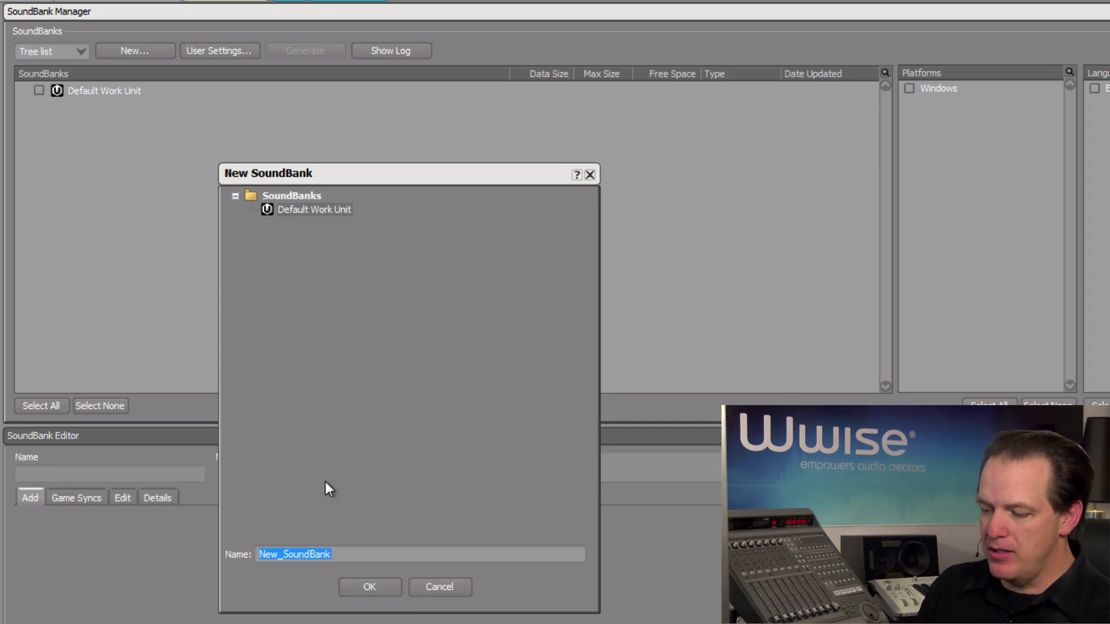
type("Main")
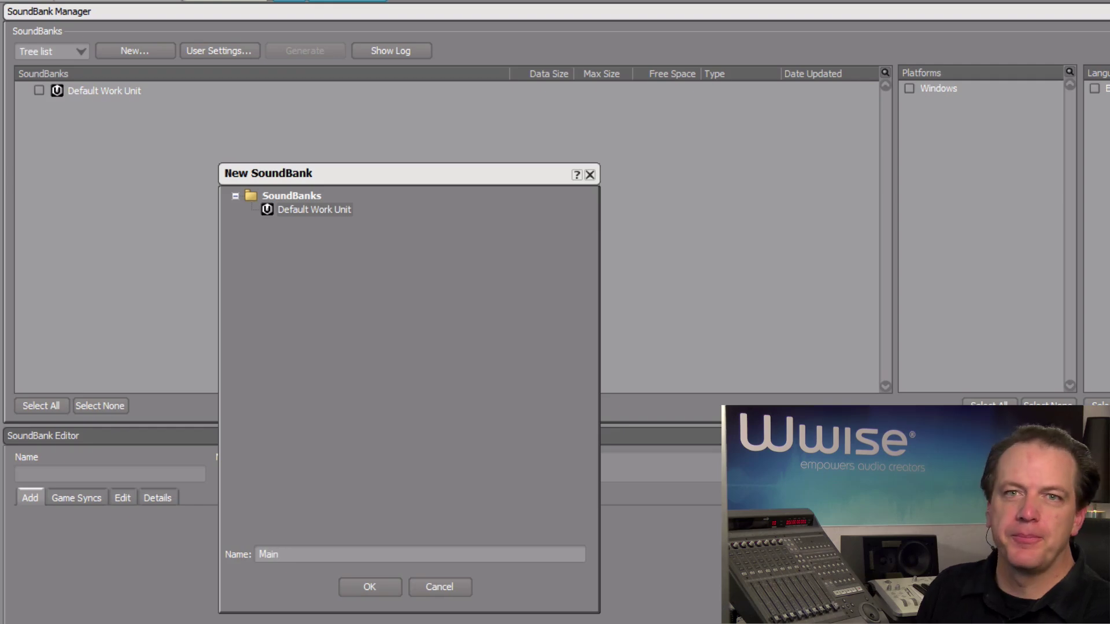
key("Return")
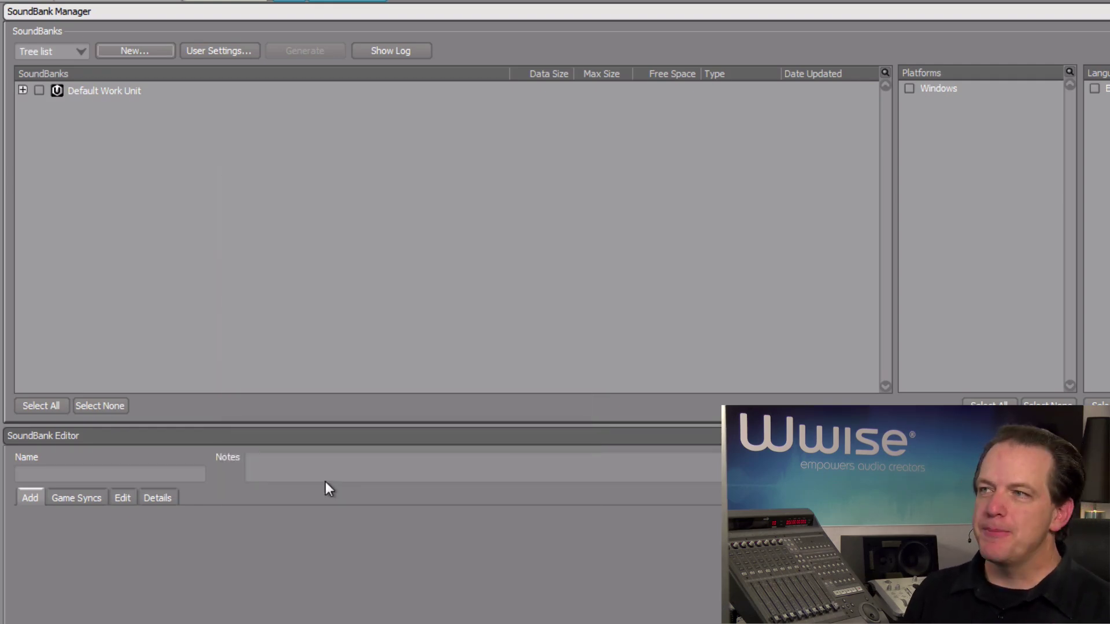
left_click(23, 90)
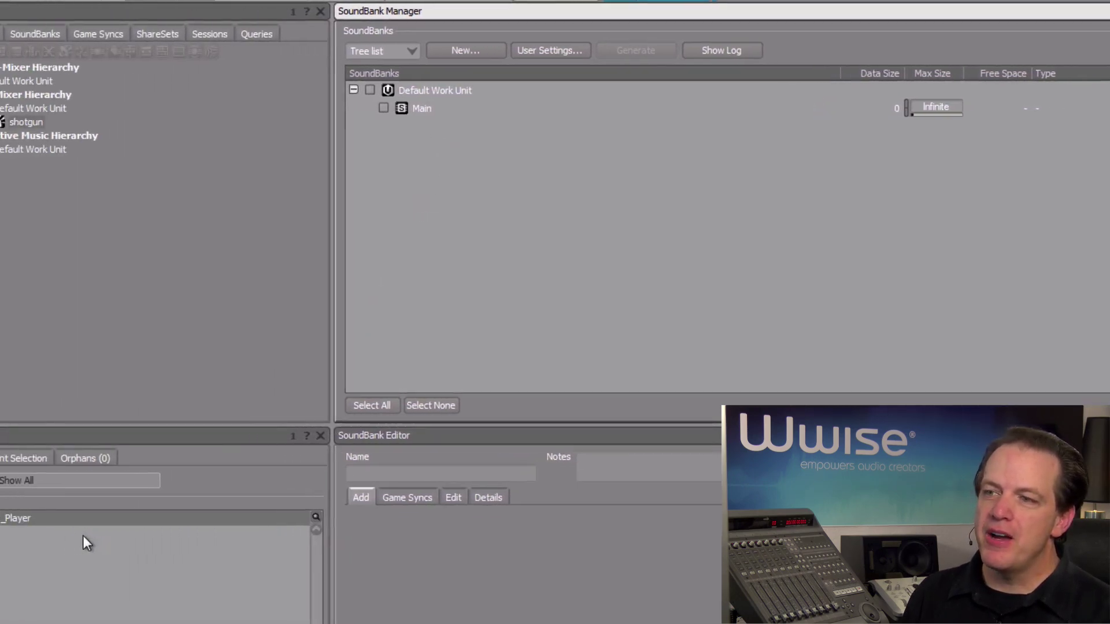
Step: Drag the Fire_Shotgun_Player event from the Event Viewer onto the Main SoundBank row
left_click_drag(68, 521, 433, 139)
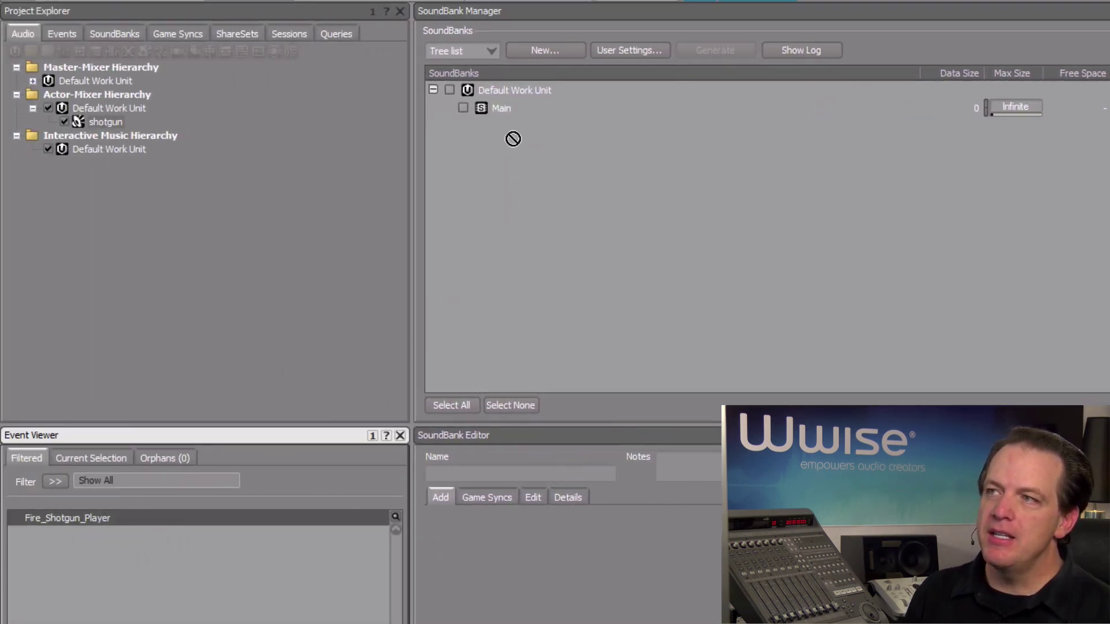
left_click_drag(512, 139, 507, 113)
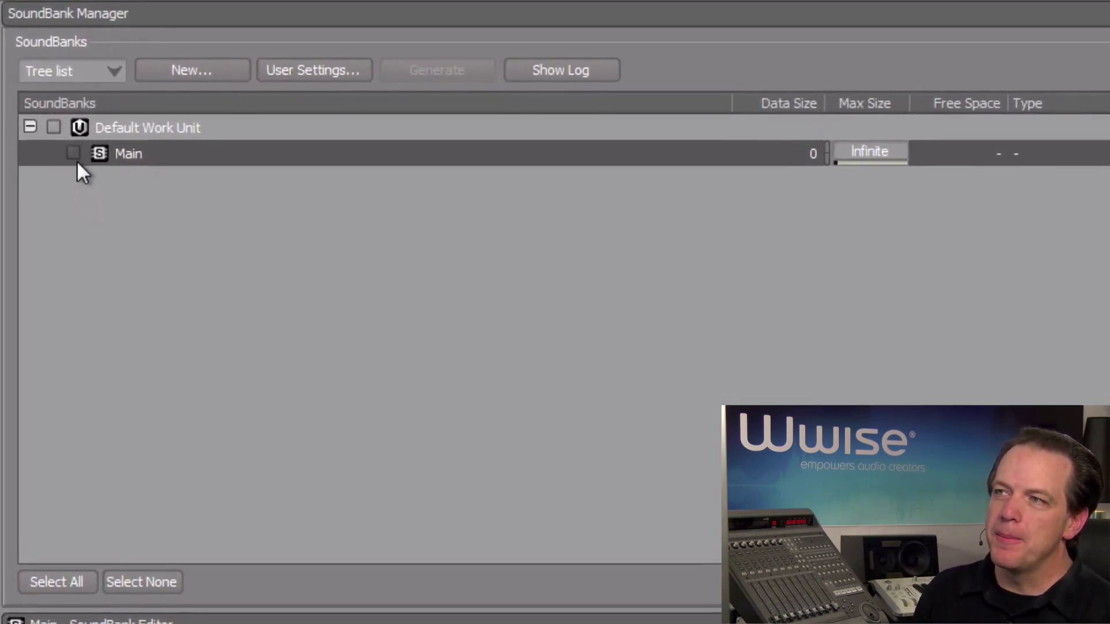
Step: Tick Main and the Windows platform, then generate the SoundBank
left_click(77, 160)
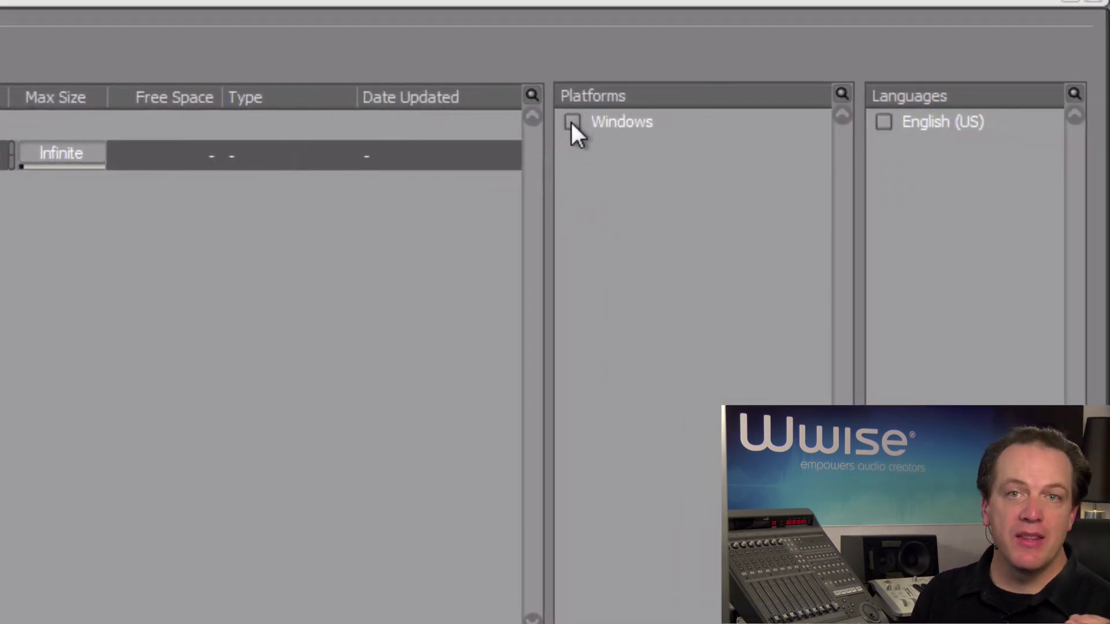
left_click(572, 122)
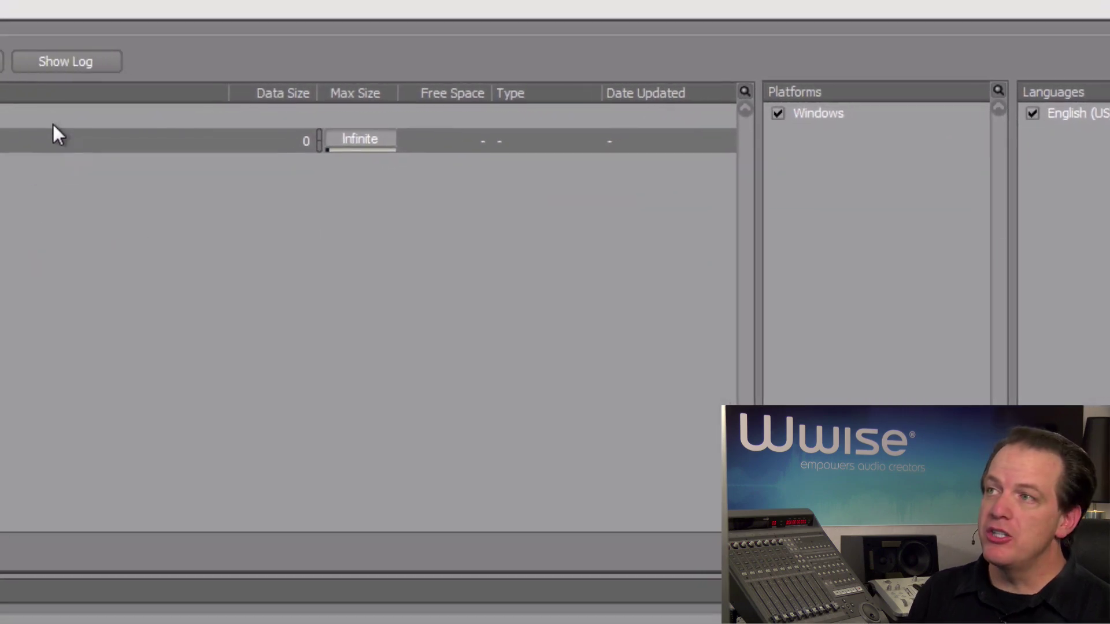
left_click(133, 62)
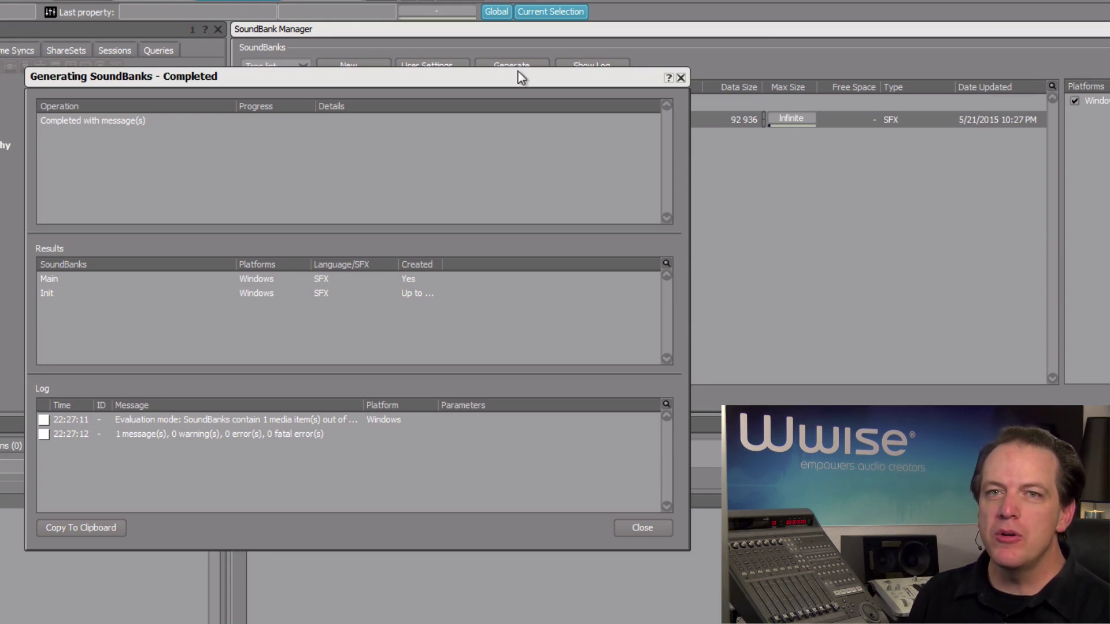
Step: Close the completed SoundBank generation report
left_click(628, 528)
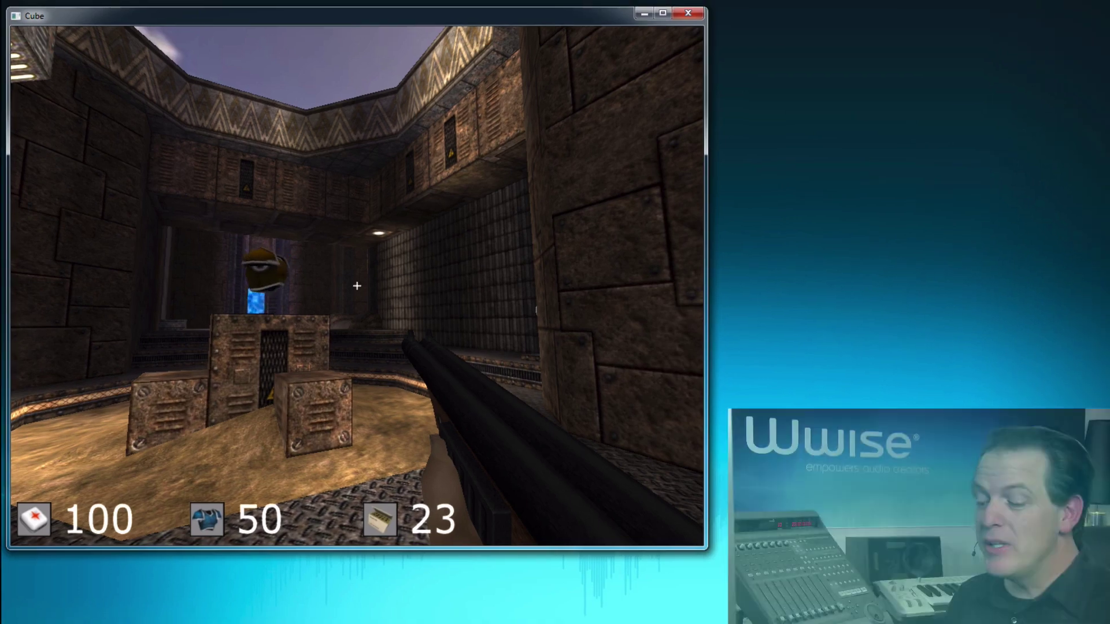
Step: Fire the shotgun once, dropping ammo from 23 to 22, then walk toward the crates and back
left_click(357, 286)
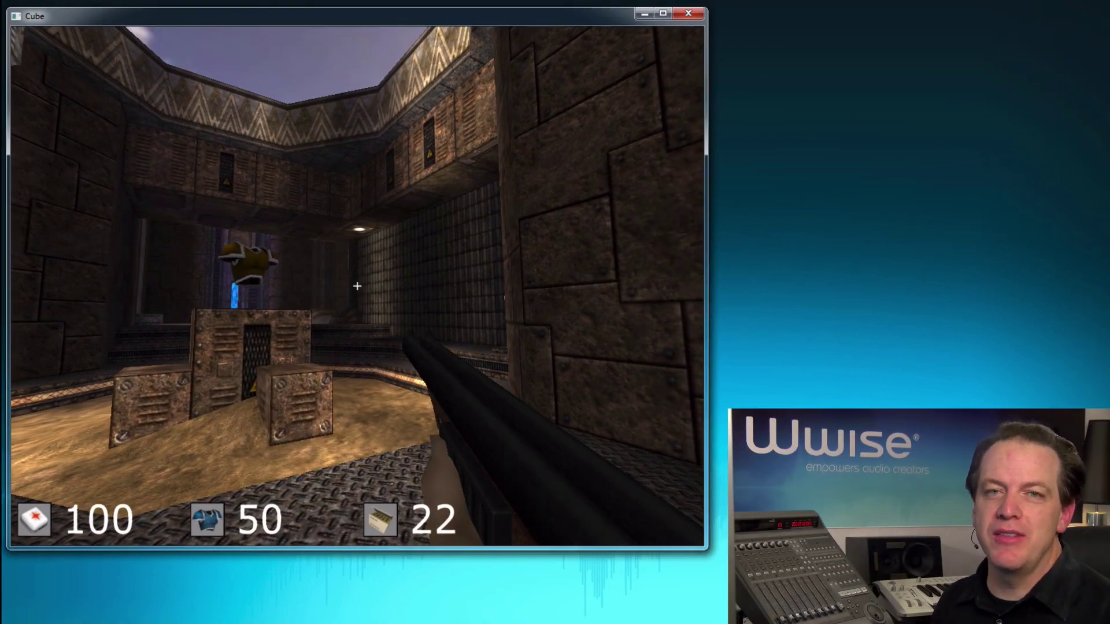
key("w")
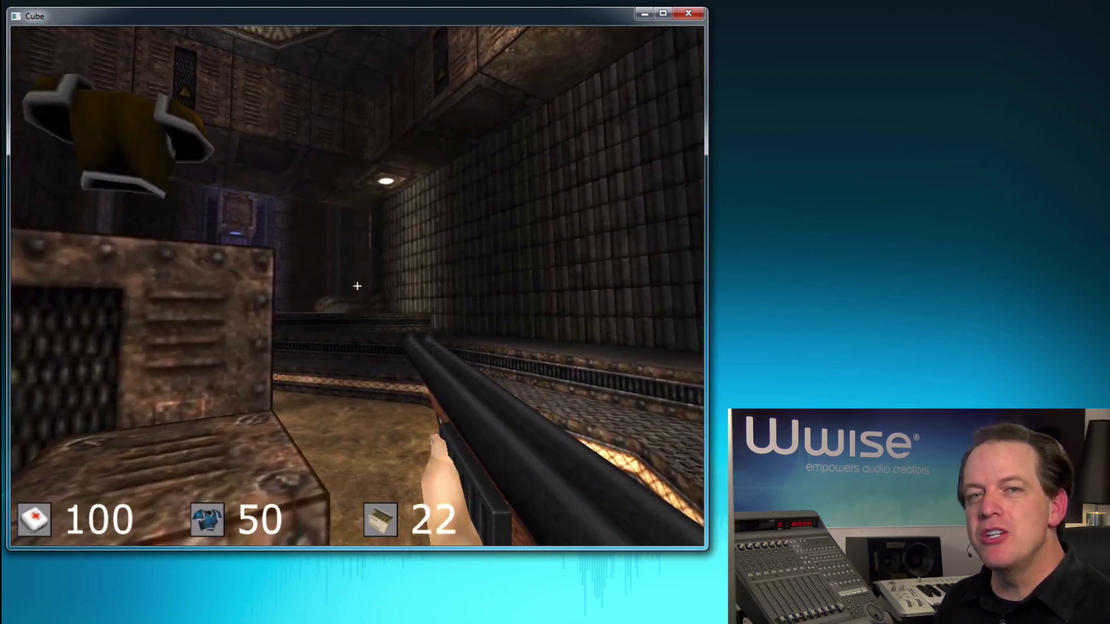
key("s")
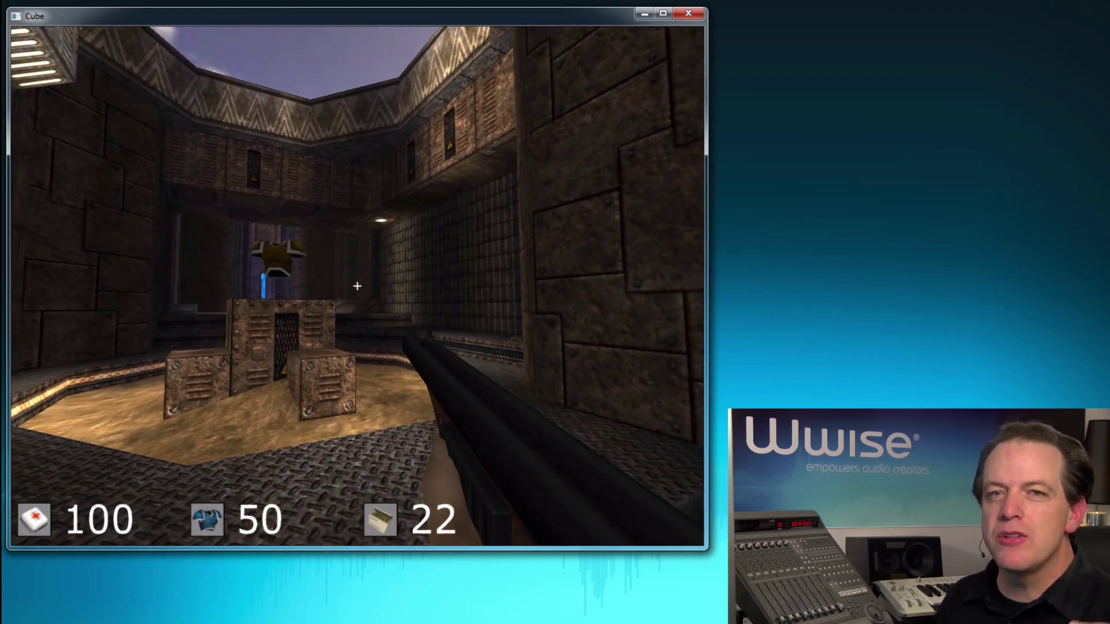